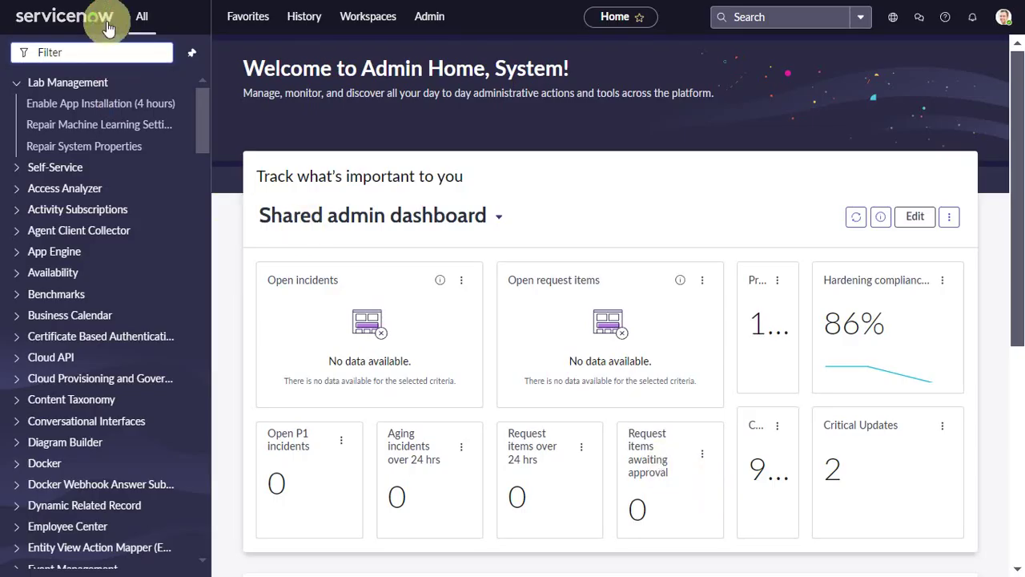
Filter the navigator for 'mid server' and open the Discovery MID Servers list
click(117, 54)
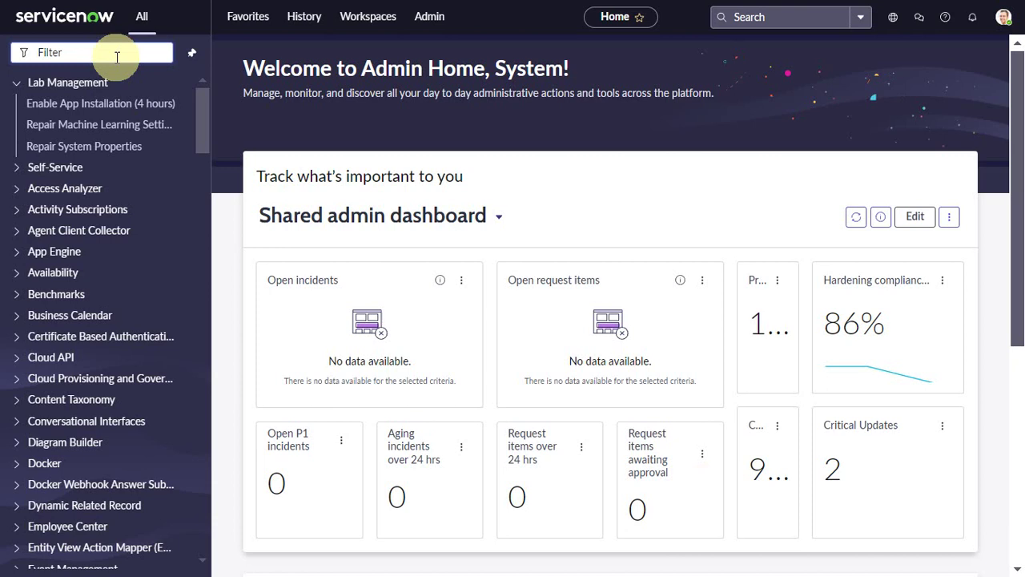
text(mi)
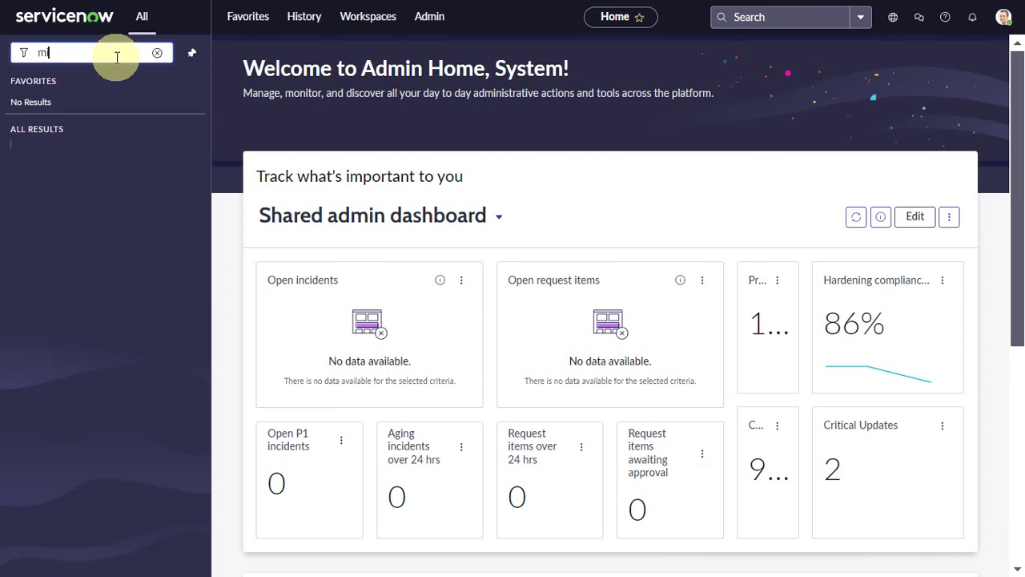
text(d serve)
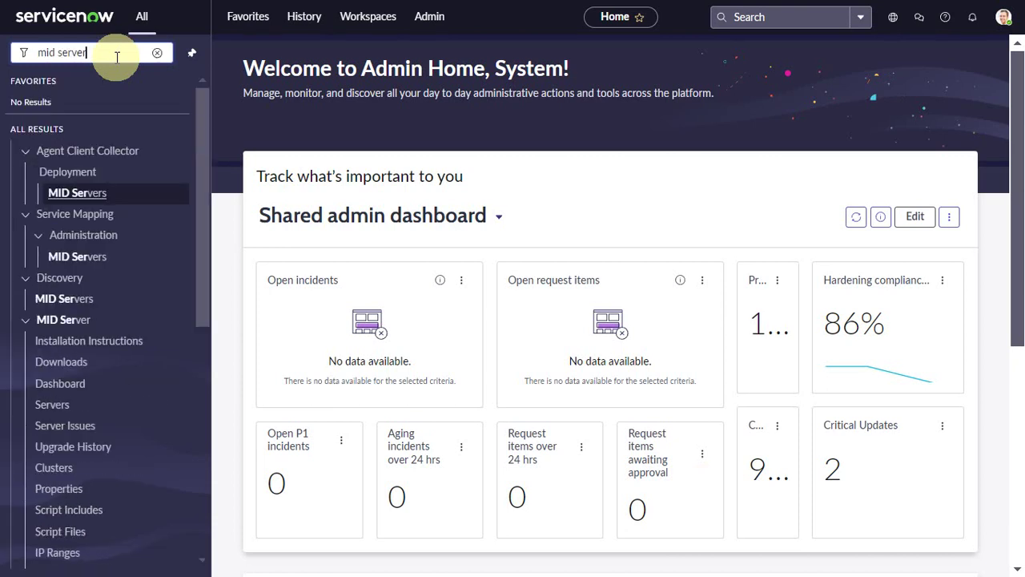
text(r)
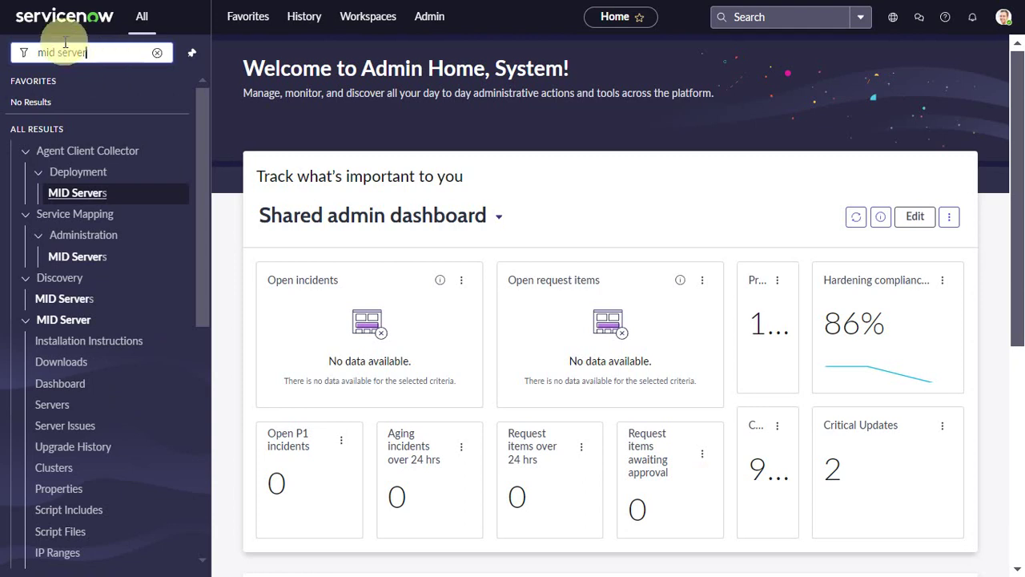
click(50, 301)
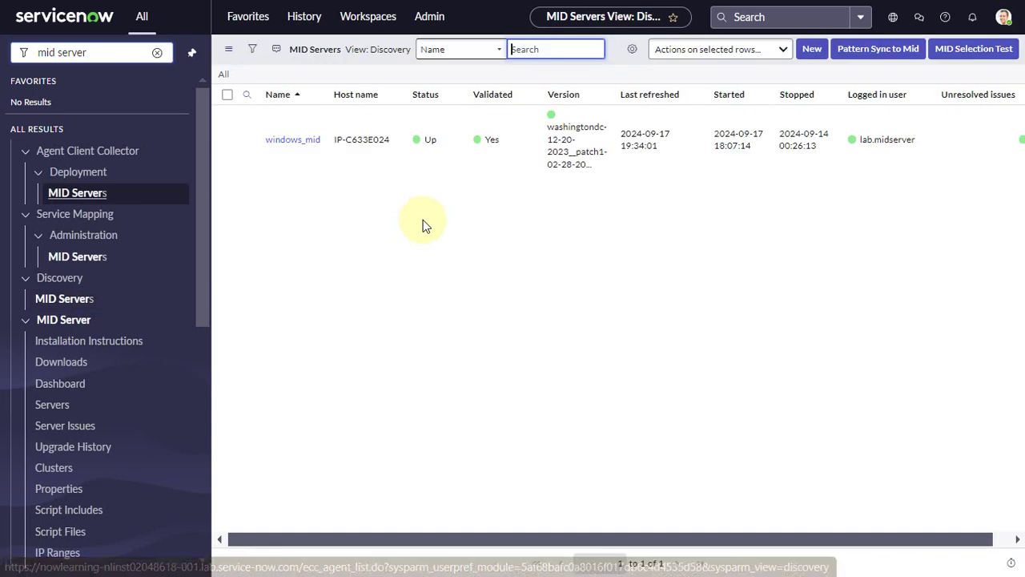
Open the windows_mid record and scroll to the Enable Credential-less Discovery related link
click(293, 149)
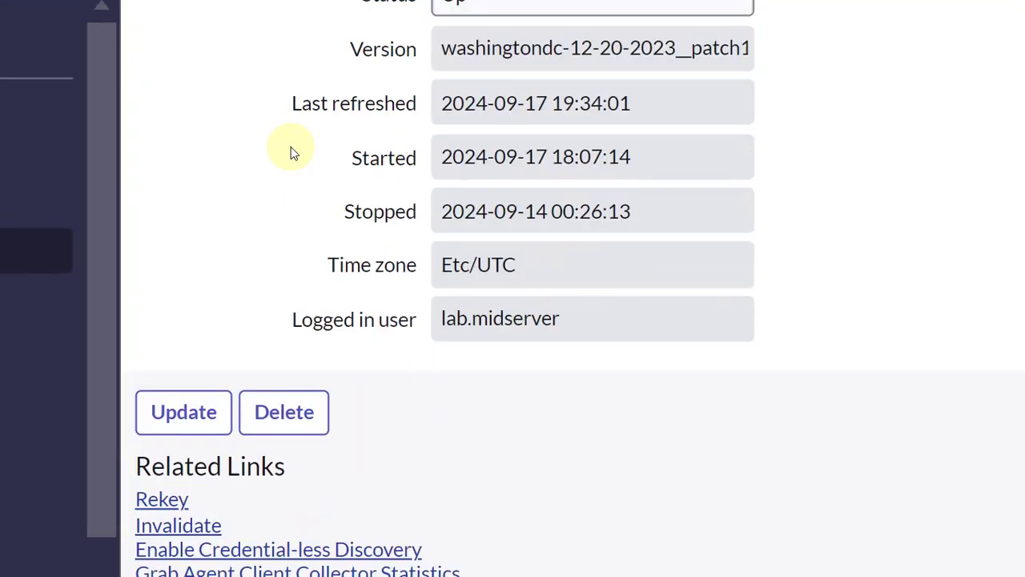
scroll(291, 147, down, 3)
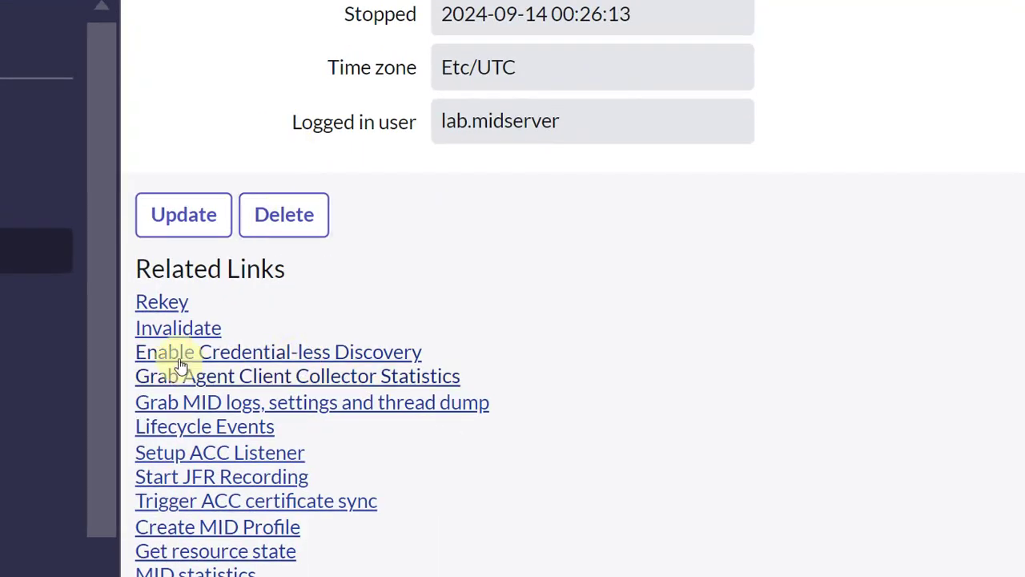